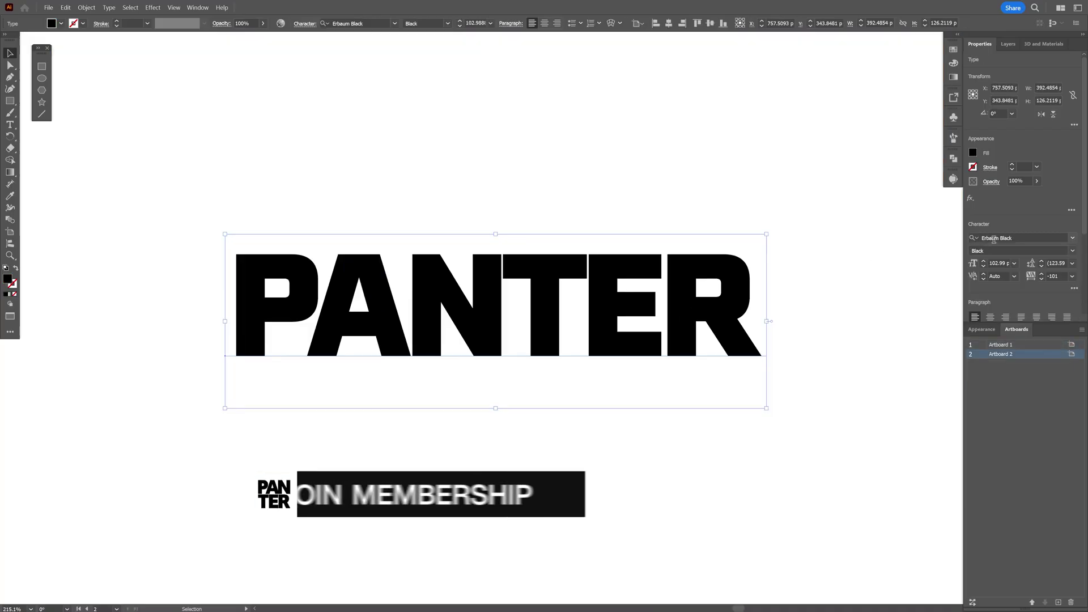
Go to Artboard 2, which holds the plain black 'PANTER' text
left_click(994, 239)
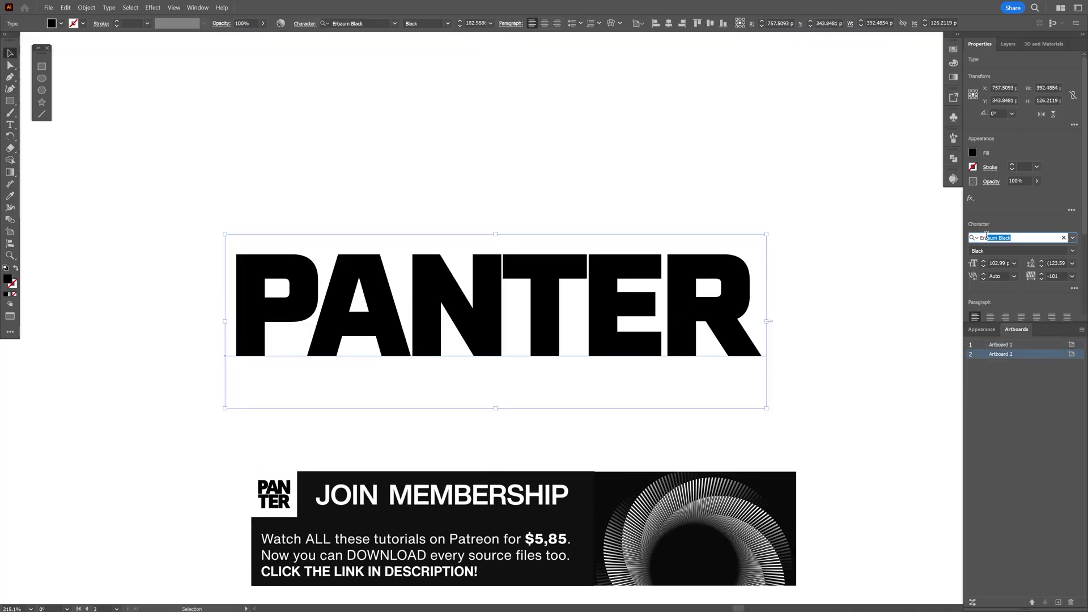
Show the PANTER text in the Appearance panel and add a new fill to the whole object
left_click(983, 329)
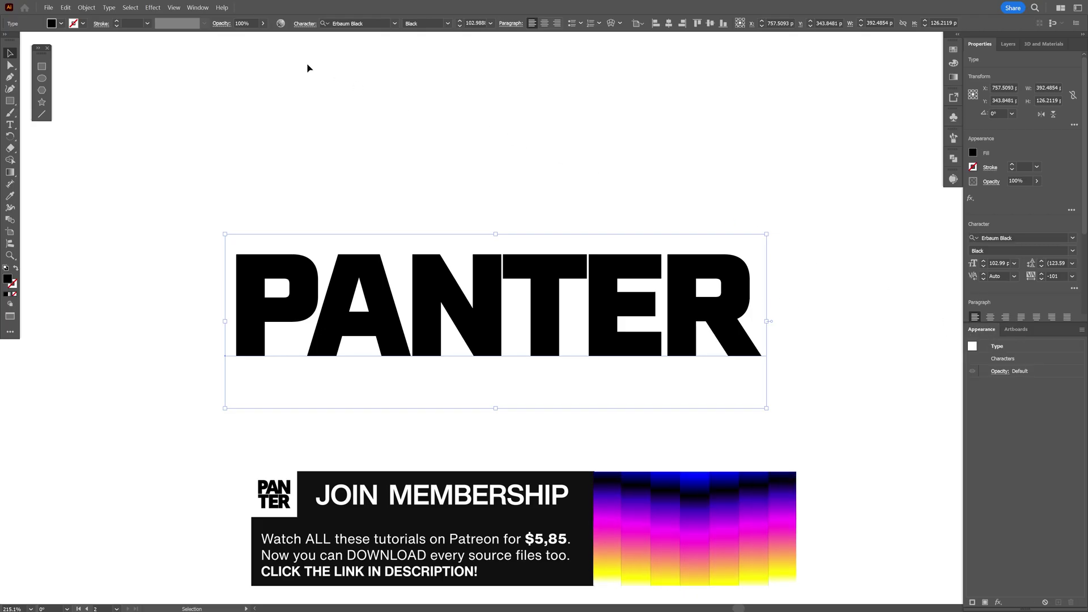
left_click(198, 6)
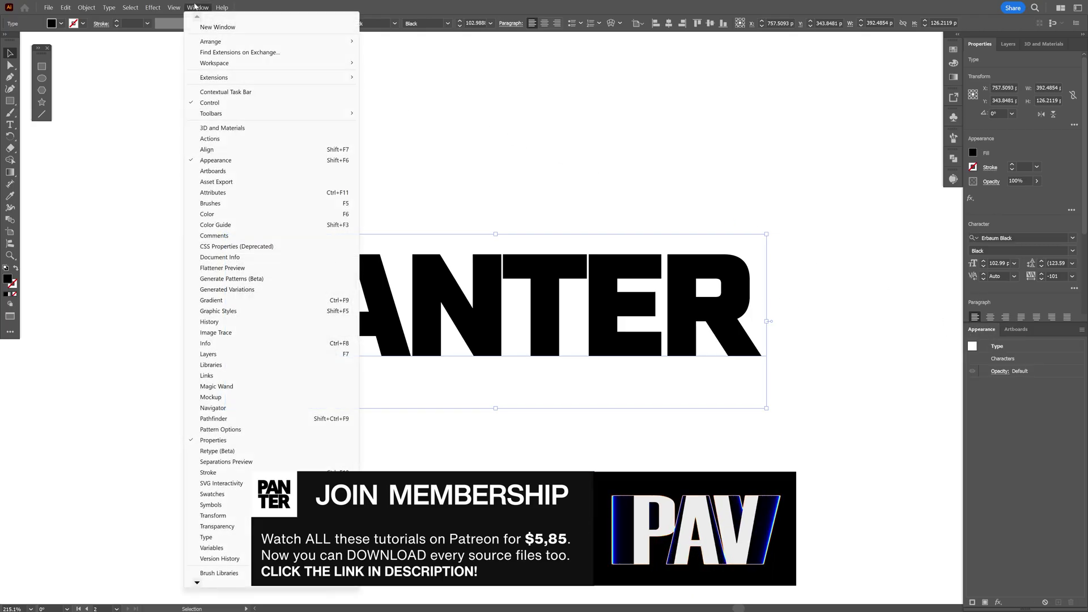
left_click(237, 161)
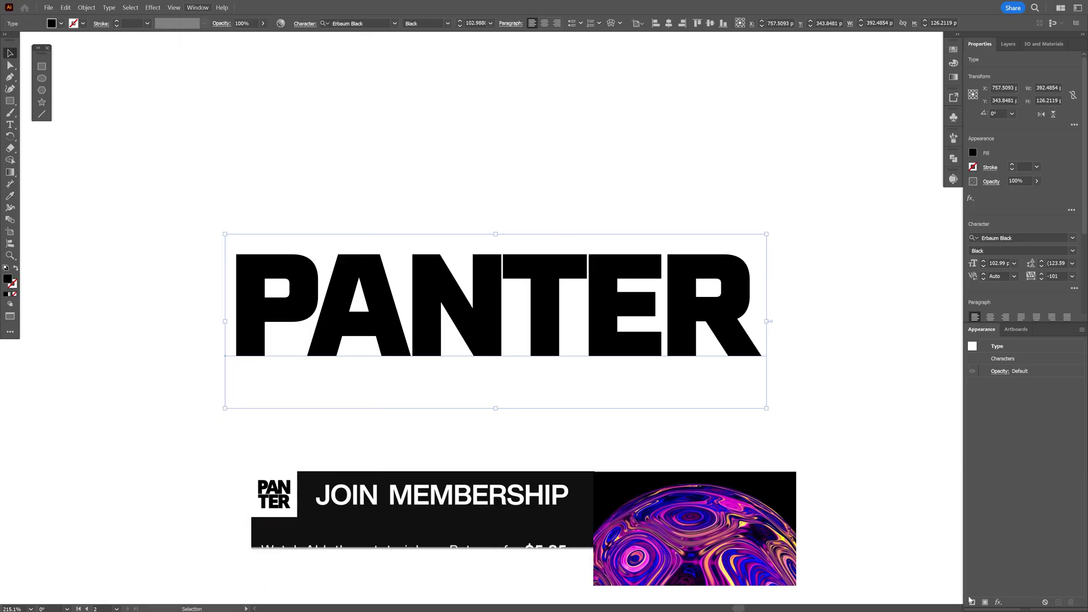
left_click(986, 603)
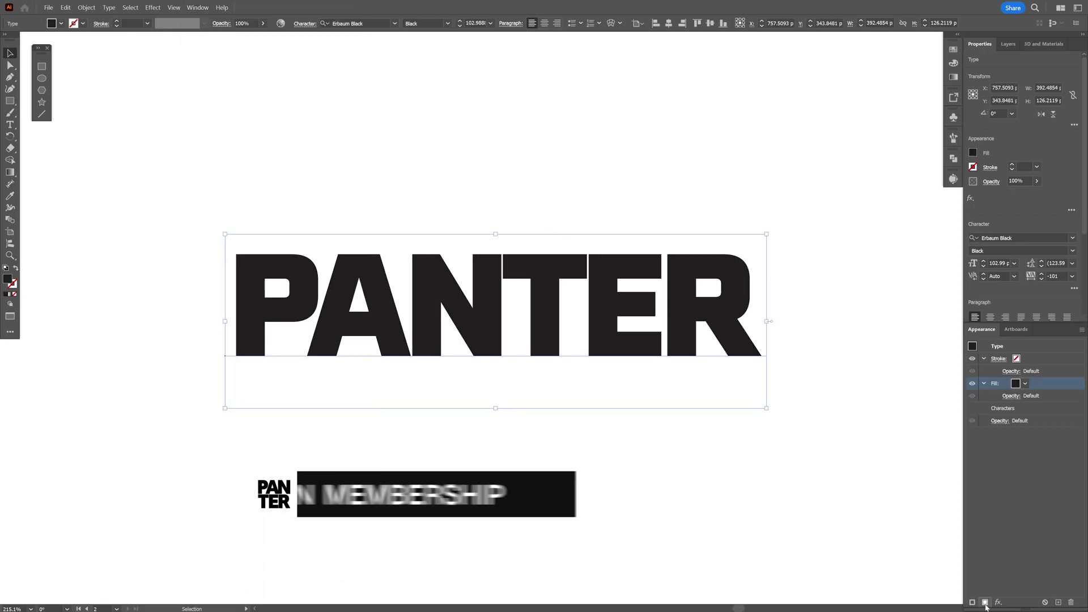
Give PANTER an orange-red fill and a 3 pt white stroke
left_click(1026, 385)
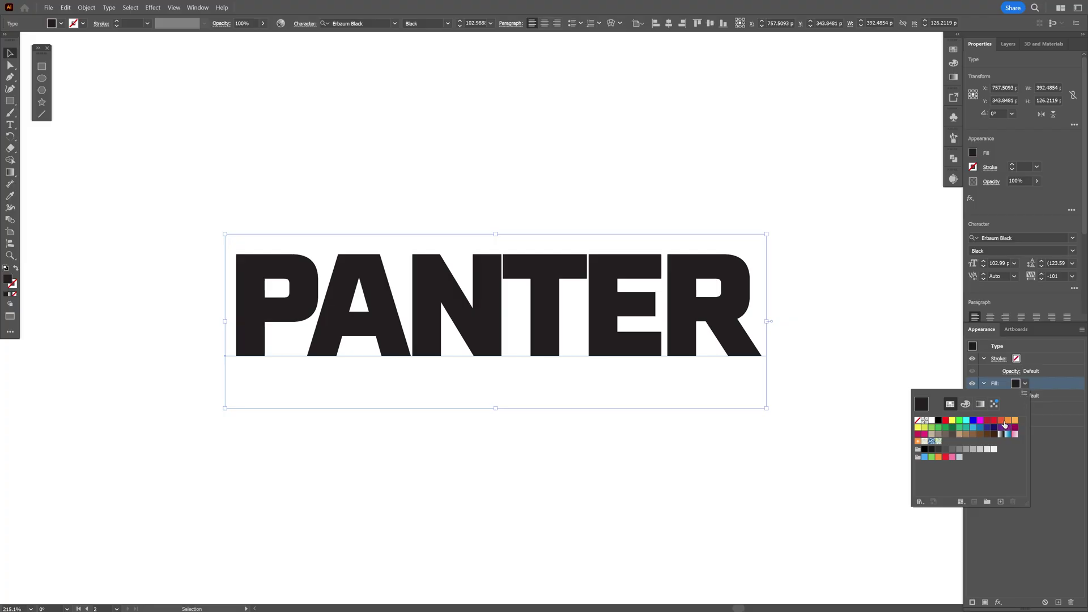
left_click(1008, 421)
left_click(1017, 361)
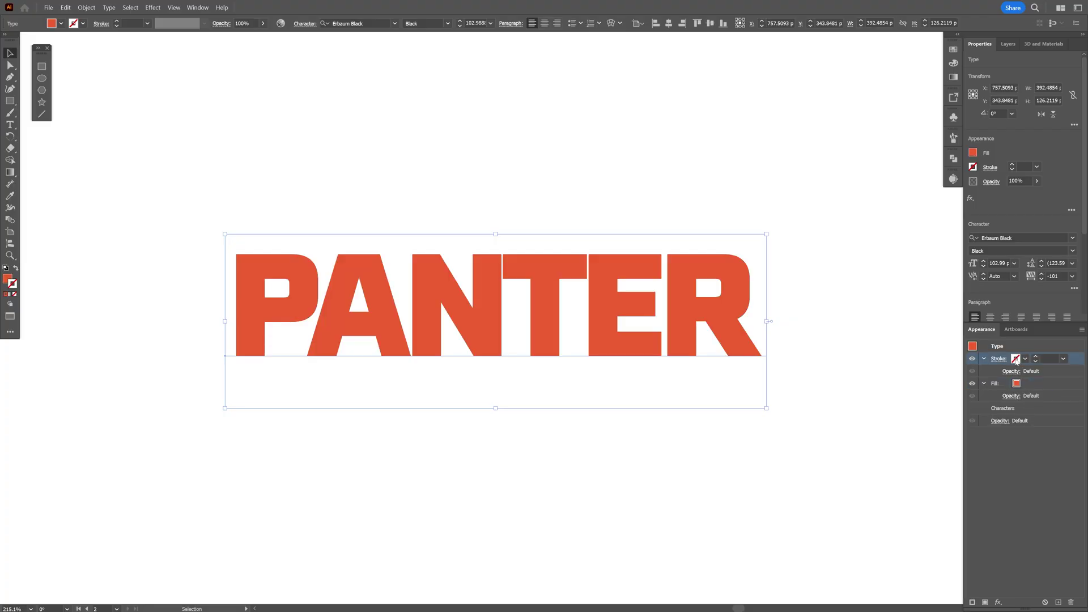
left_click(924, 398)
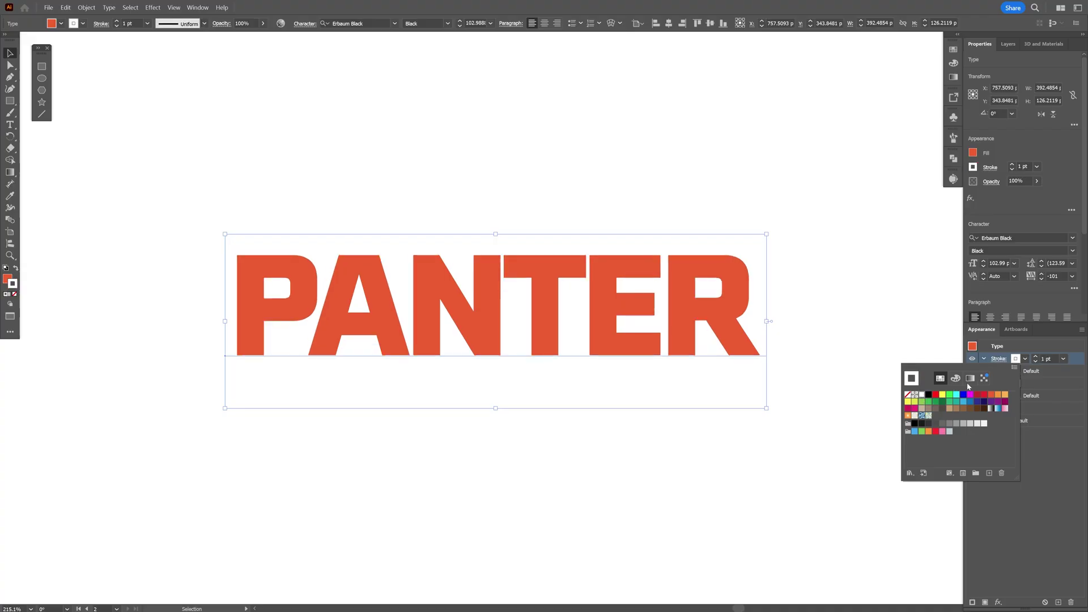
left_click(1045, 359)
key("Up")
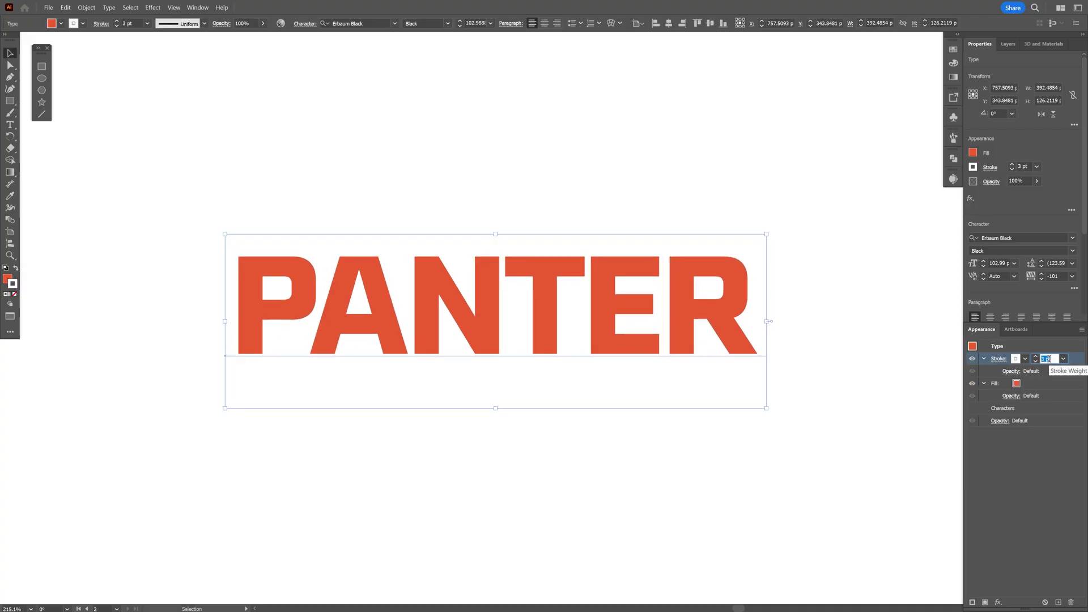
left_click(999, 358)
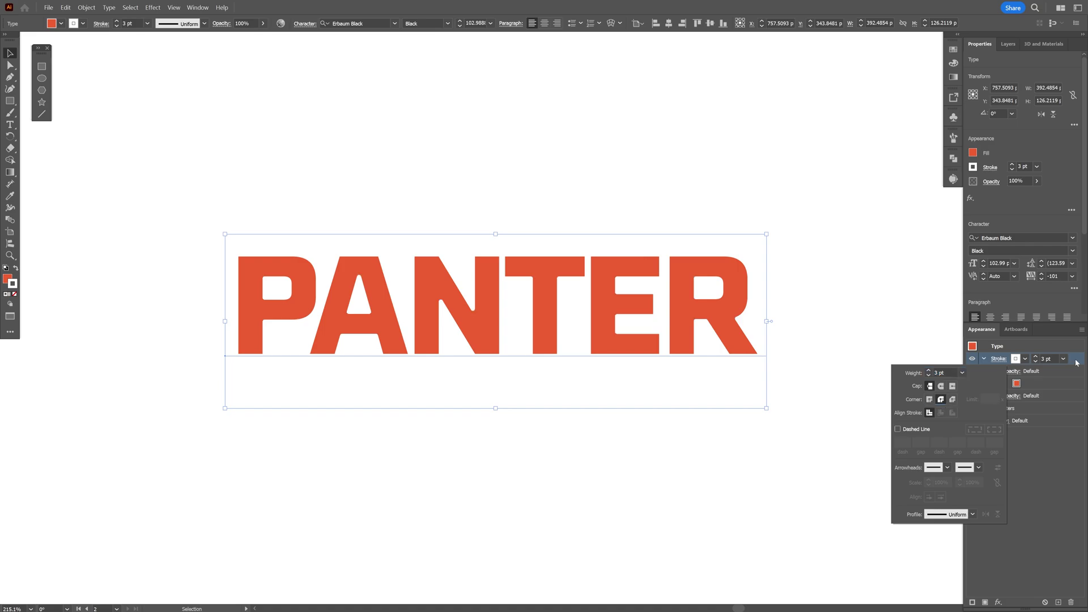
Duplicate the white stroke and make the copy black
left_click(1059, 602)
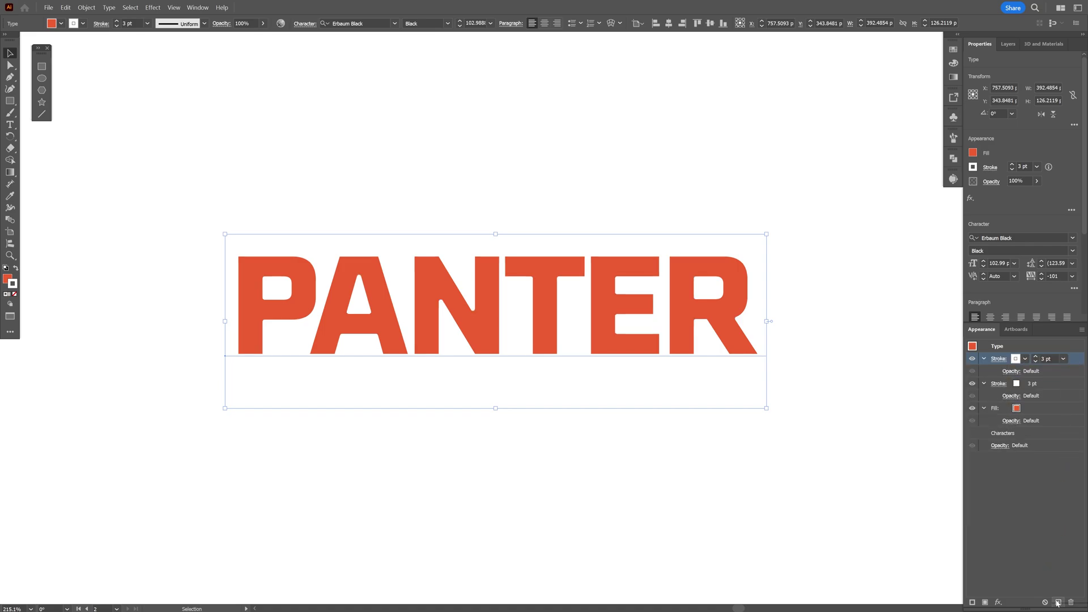
left_click(1045, 385)
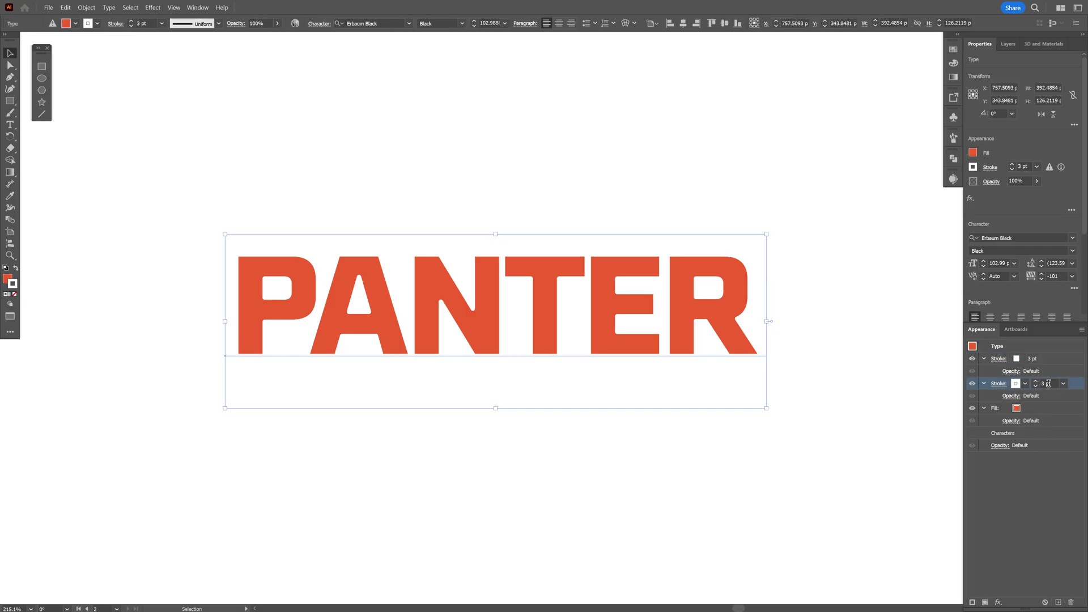
left_click(1026, 383)
left_click(940, 424)
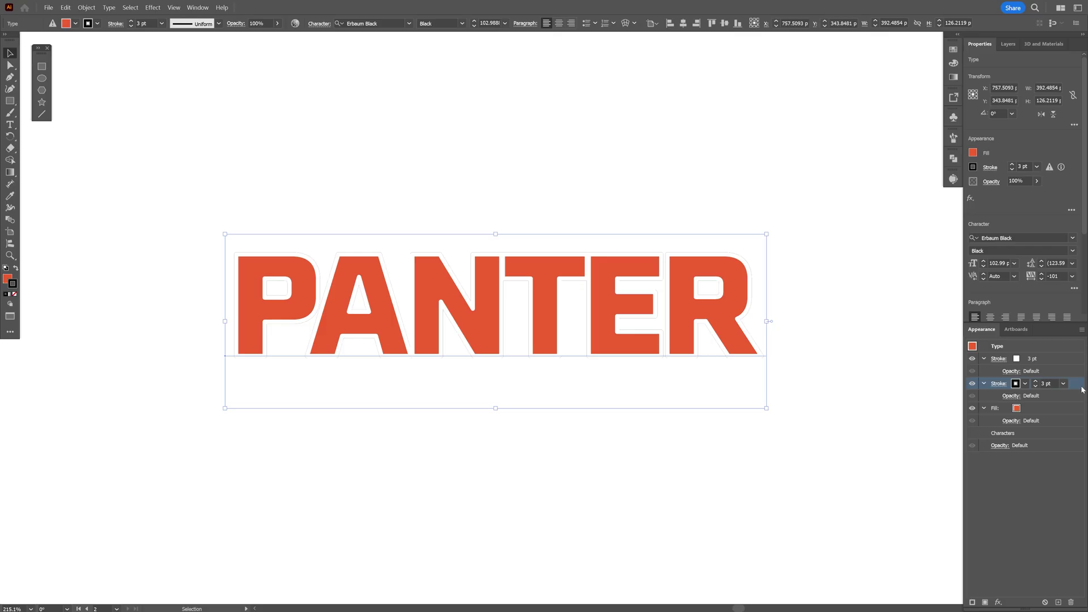
Add a Transform effect to the black stroke: move -1 px horizontally and vertically, 3 copies
left_click(1000, 602)
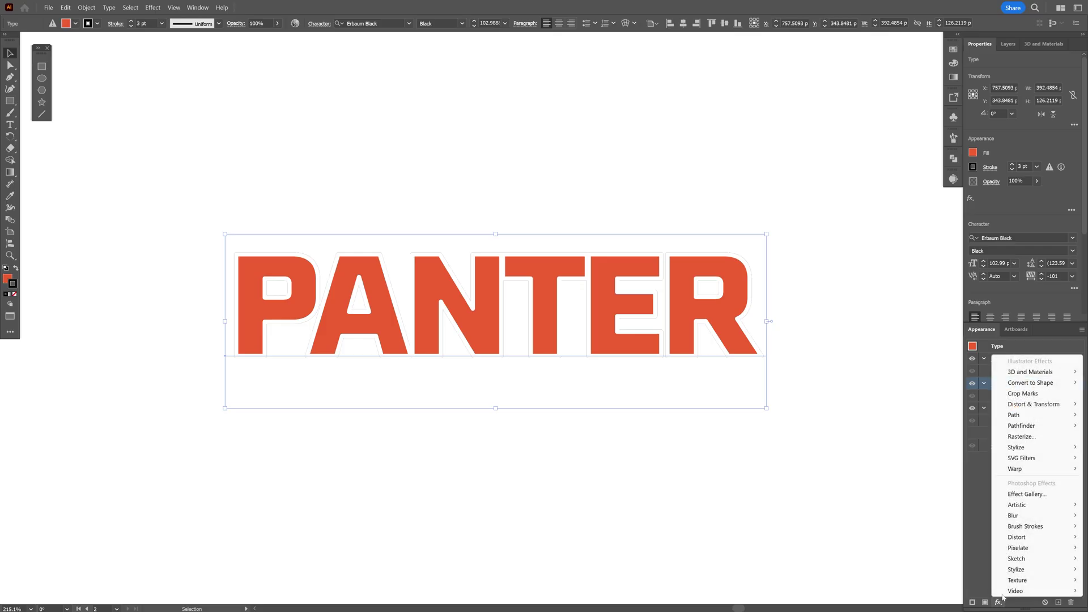
mouse_move(1033, 404)
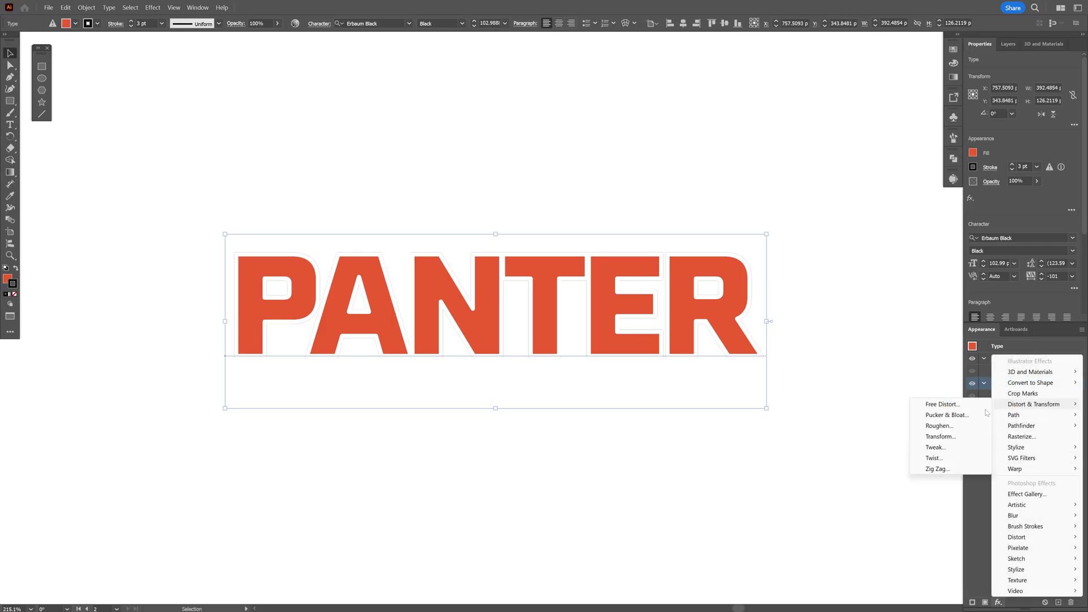
left_click(965, 437)
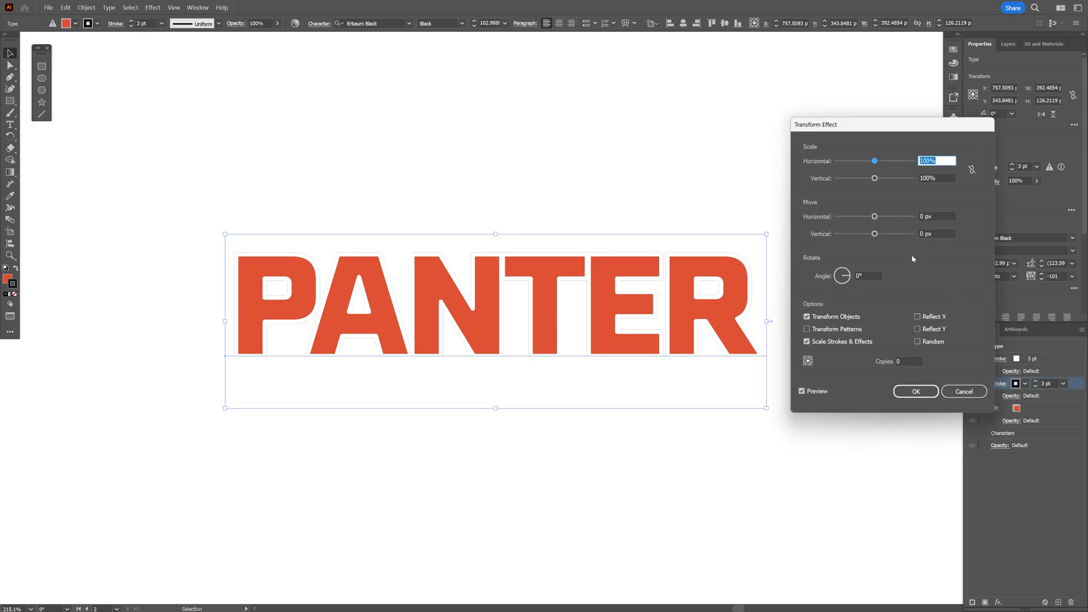
left_click(939, 217)
key("Down")
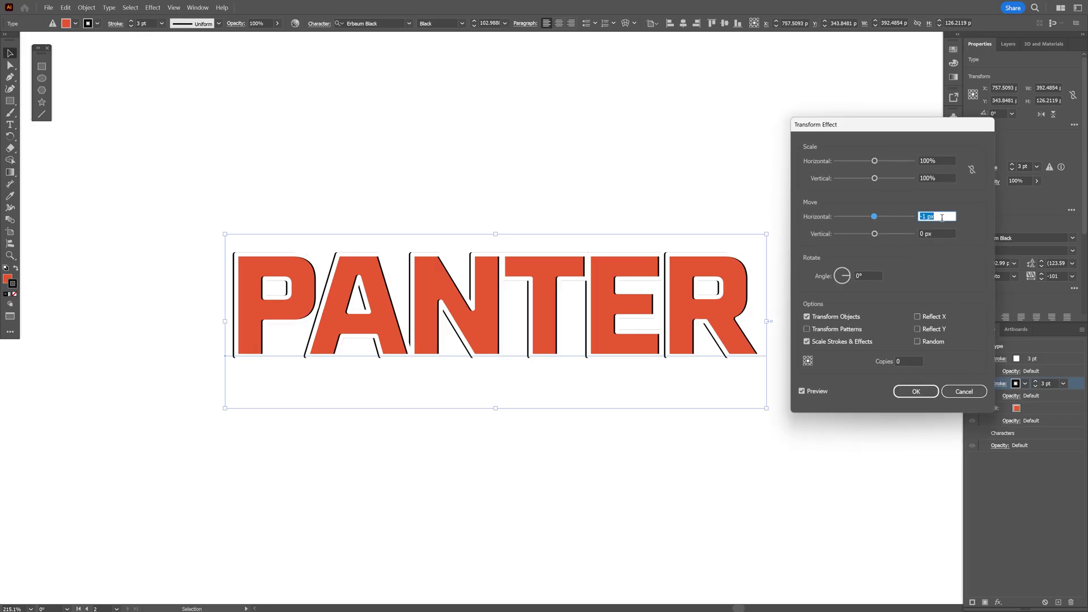
left_click(936, 233)
key("Down")
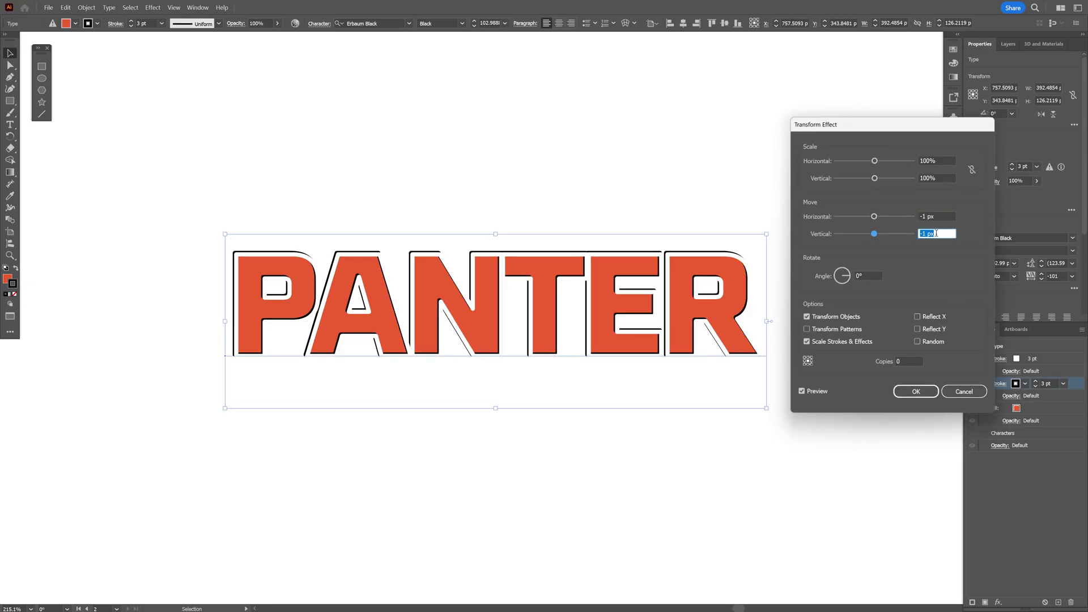
left_click(909, 362)
key("Up")
key("Up")
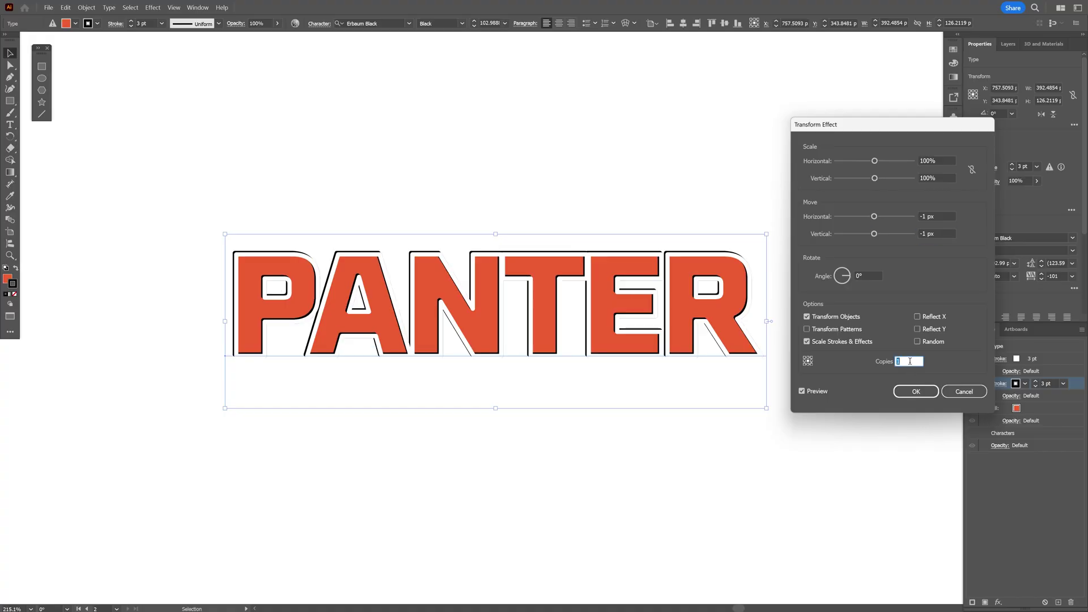
key("Up")
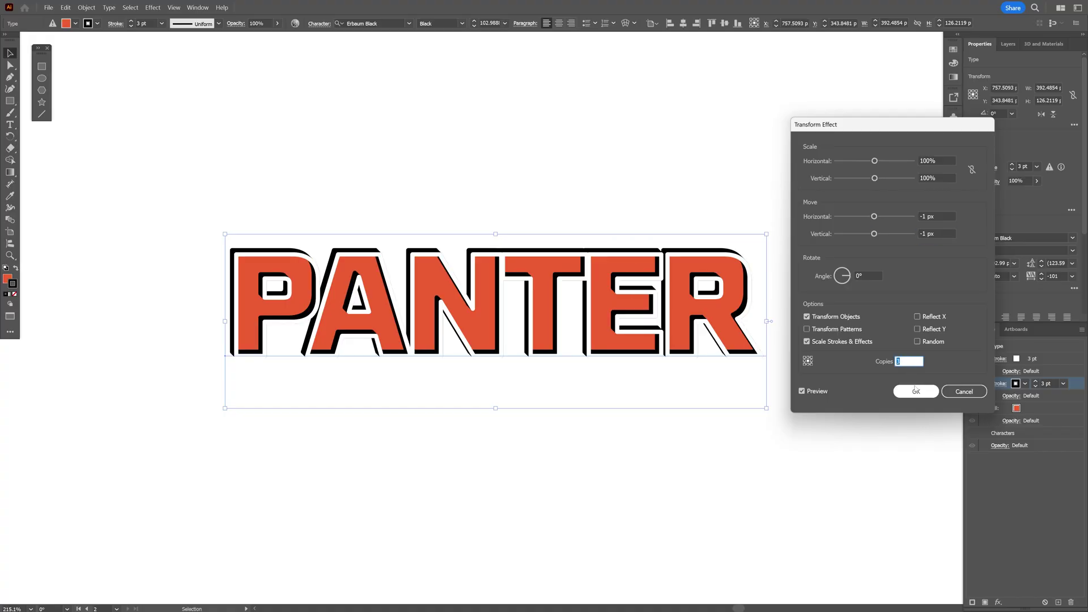
left_click(916, 391)
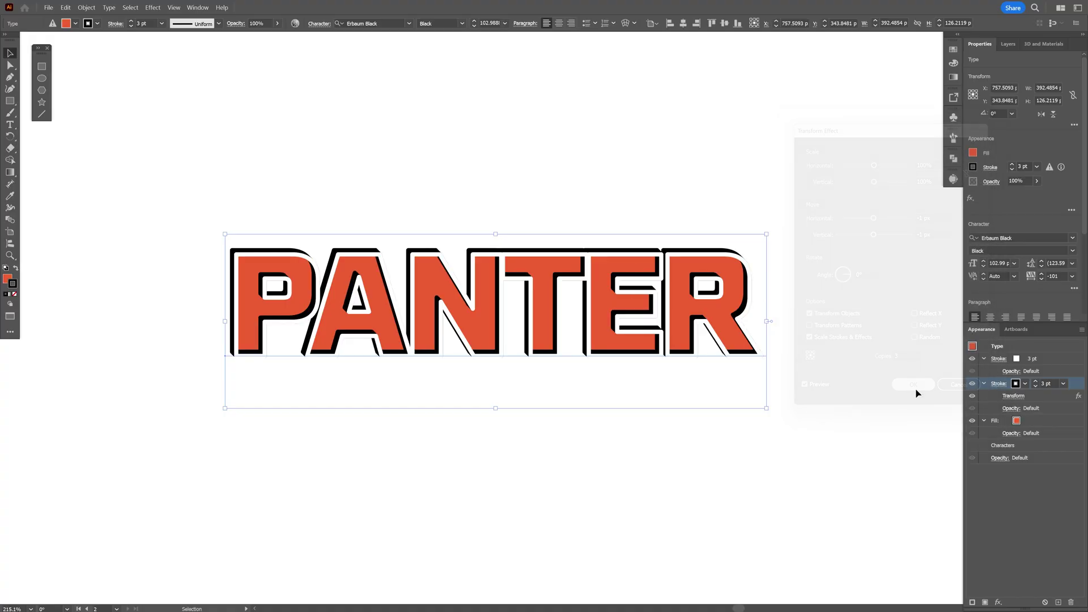
Duplicate the orange-red fill and make the lower copy black
left_click(1043, 423)
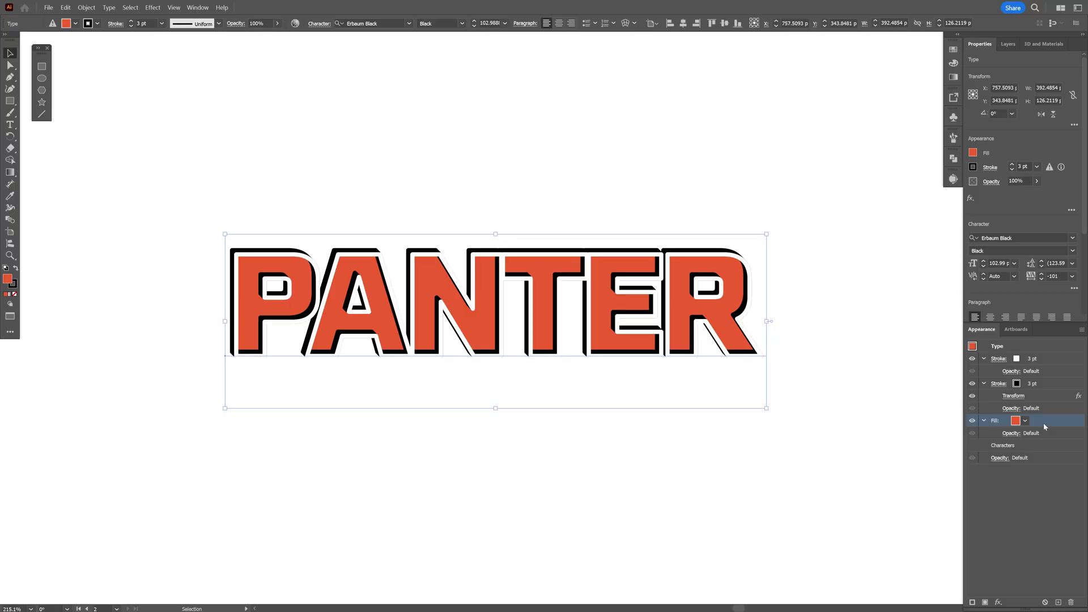
left_click(987, 602)
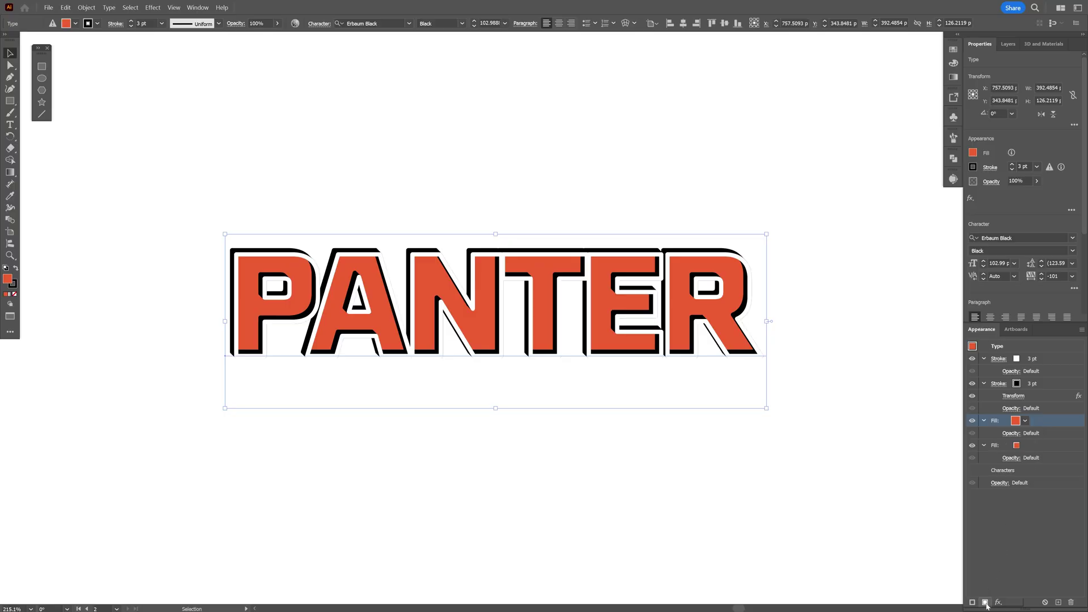
left_click(1016, 447)
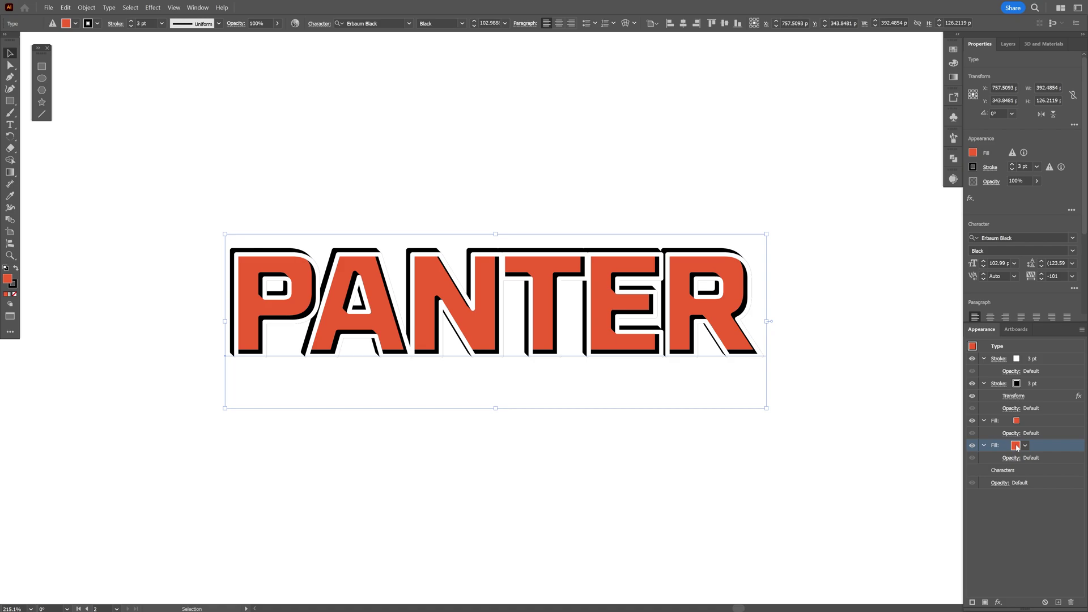
left_click(1016, 447)
left_click(928, 482)
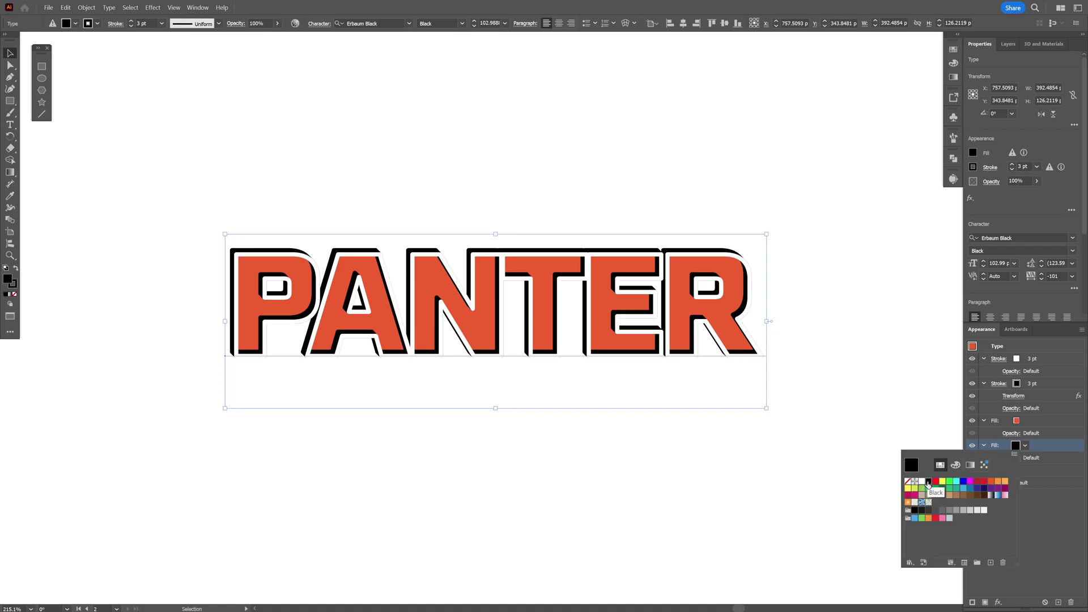
left_click(1000, 603)
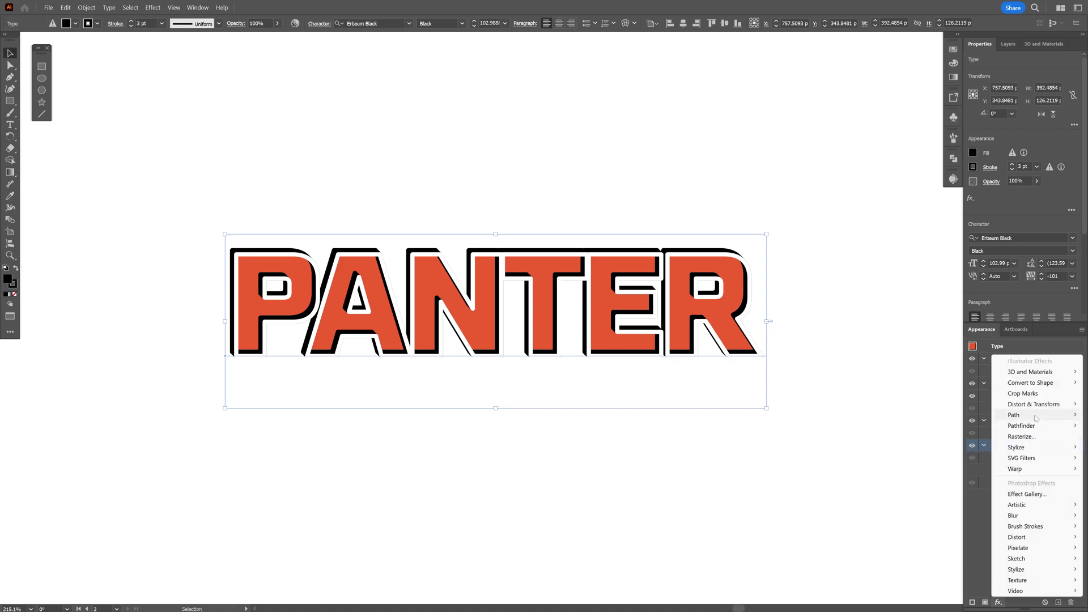
mouse_move(1015, 415)
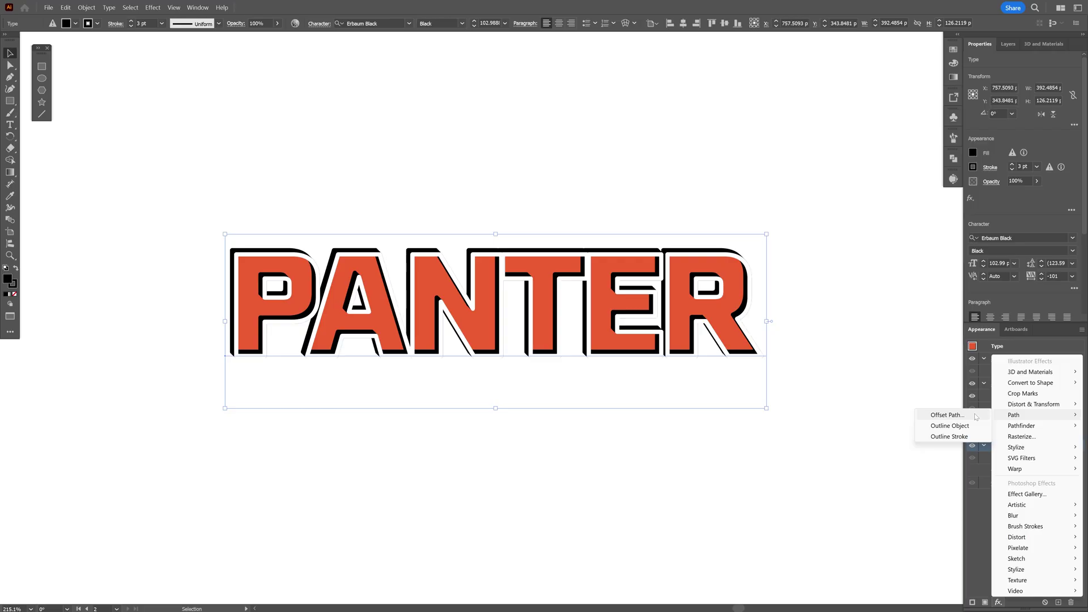
Apply Offset Path to the black fill: 5 px offset with Round joins
left_click(975, 416)
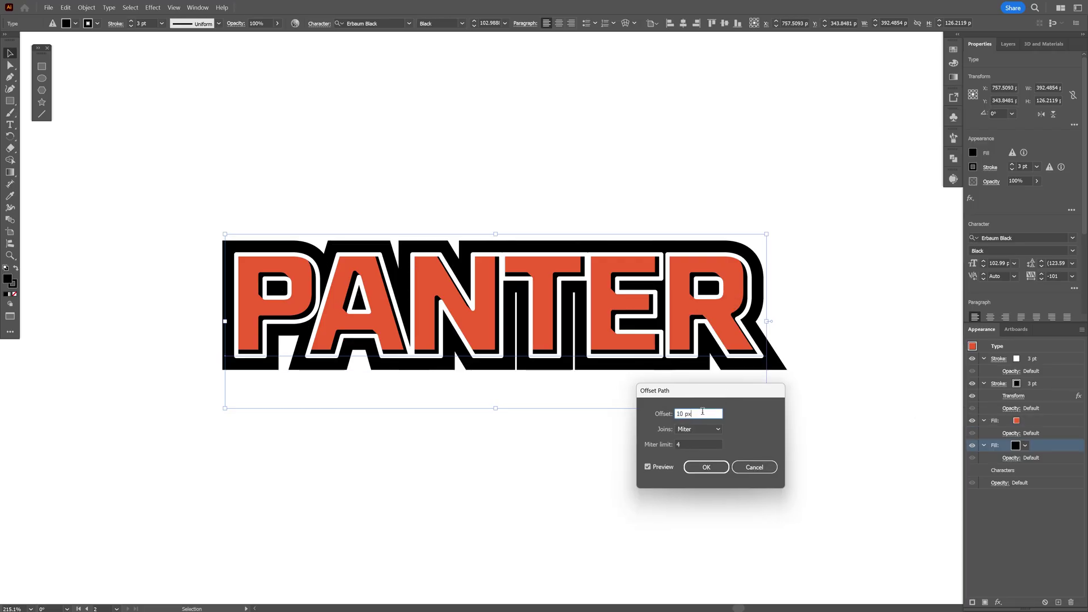
type("5")
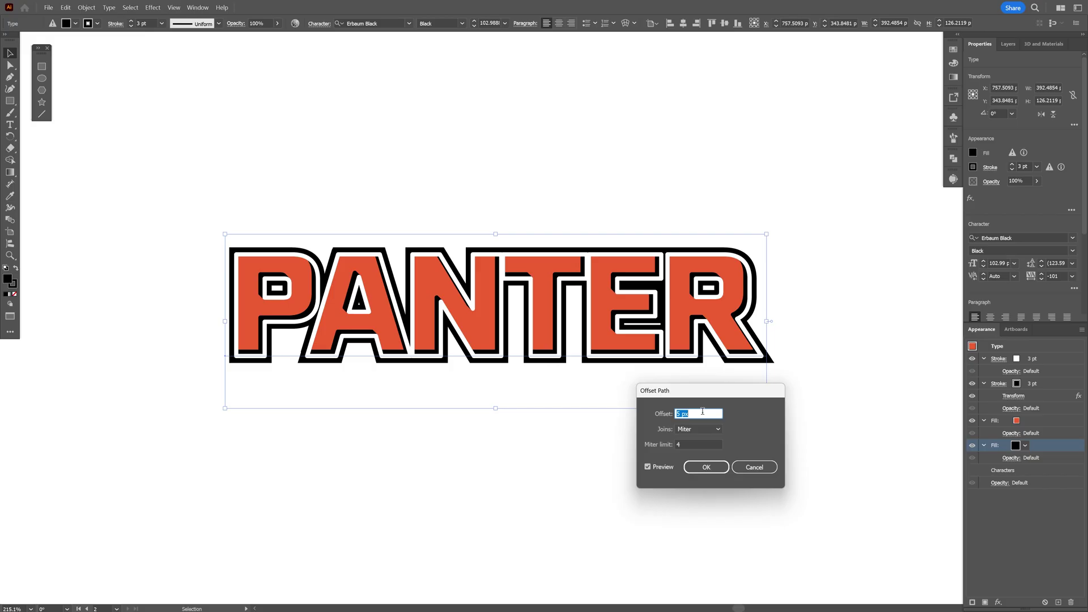
left_click(696, 429)
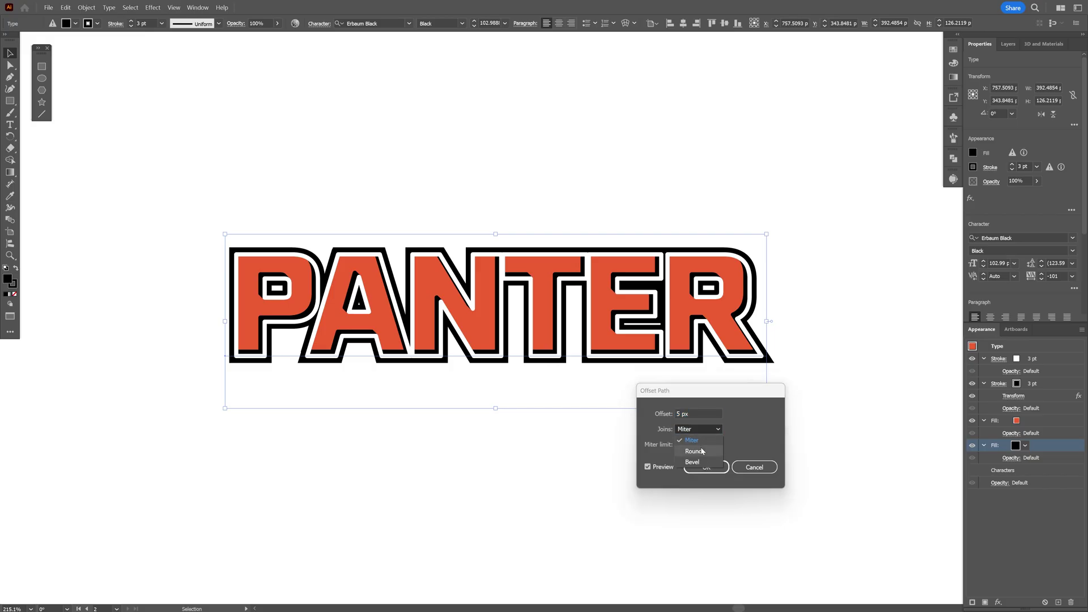
left_click(702, 451)
left_click(707, 467)
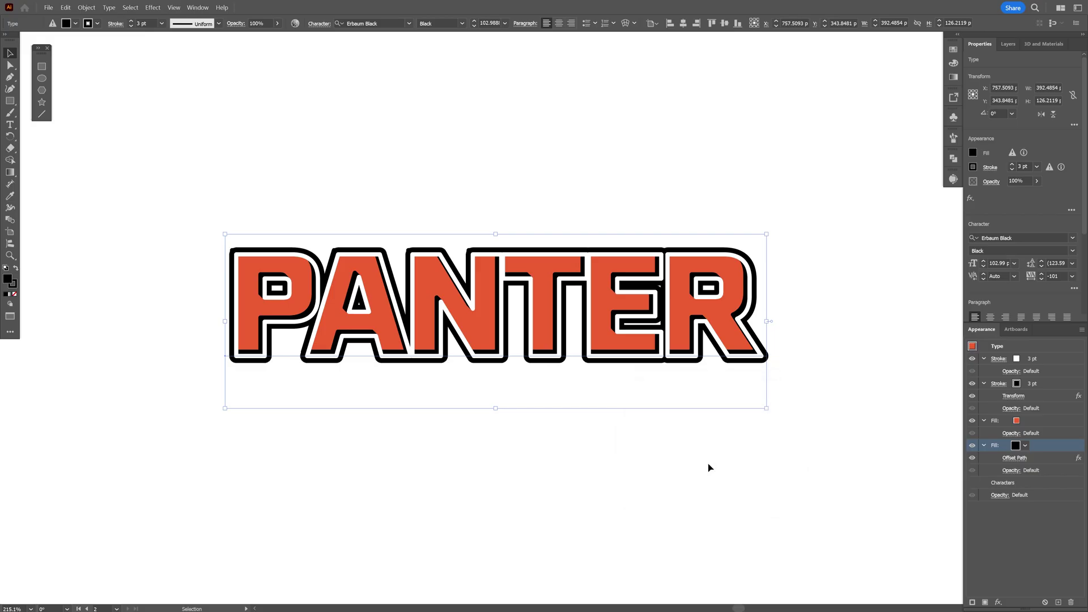
Add a Transform effect to the black fill: -1 px horizontal and vertical, 18 copies
left_click(998, 602)
mouse_move(1034, 404)
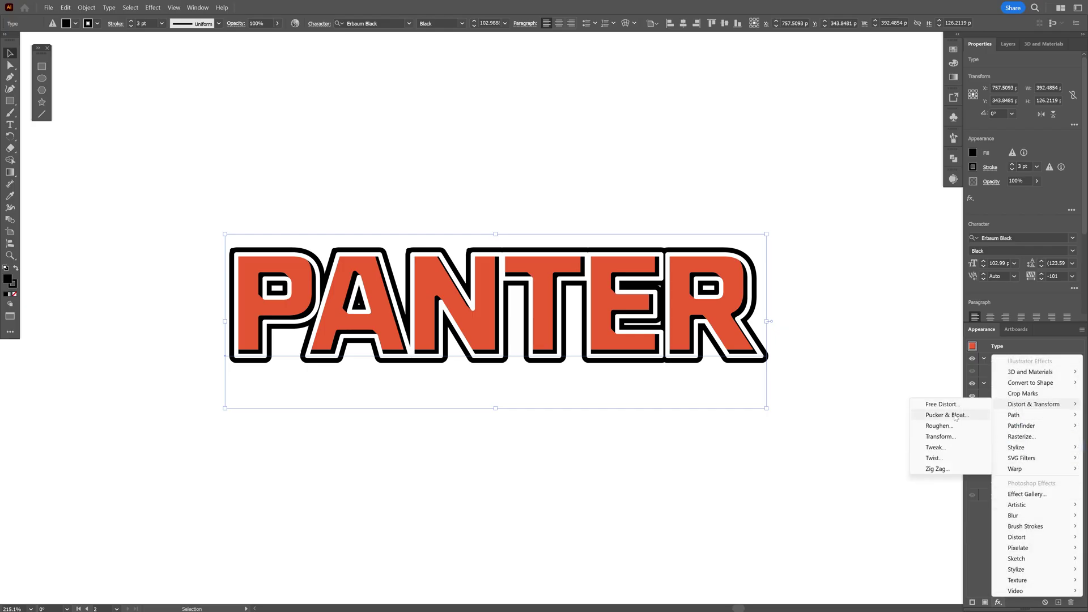
left_click(940, 436)
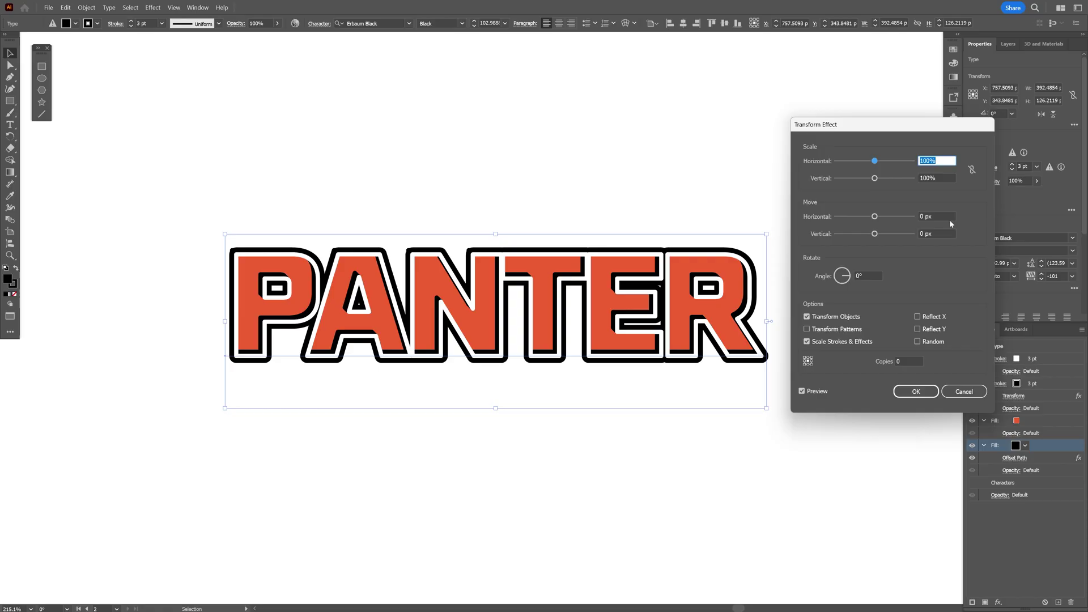
left_click(950, 216)
key("Down")
left_click(935, 232)
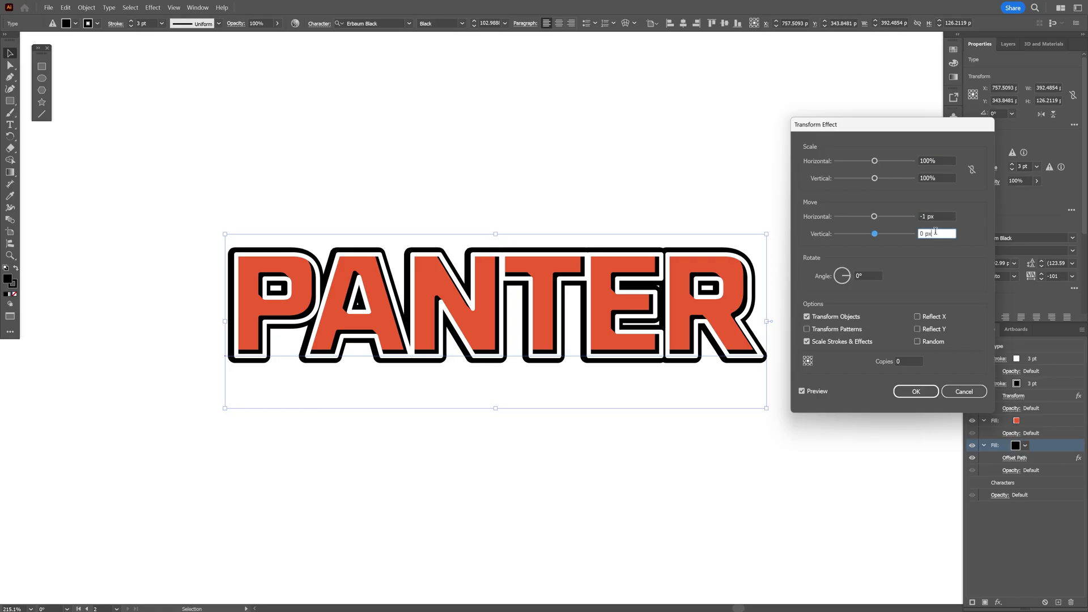
key("Down")
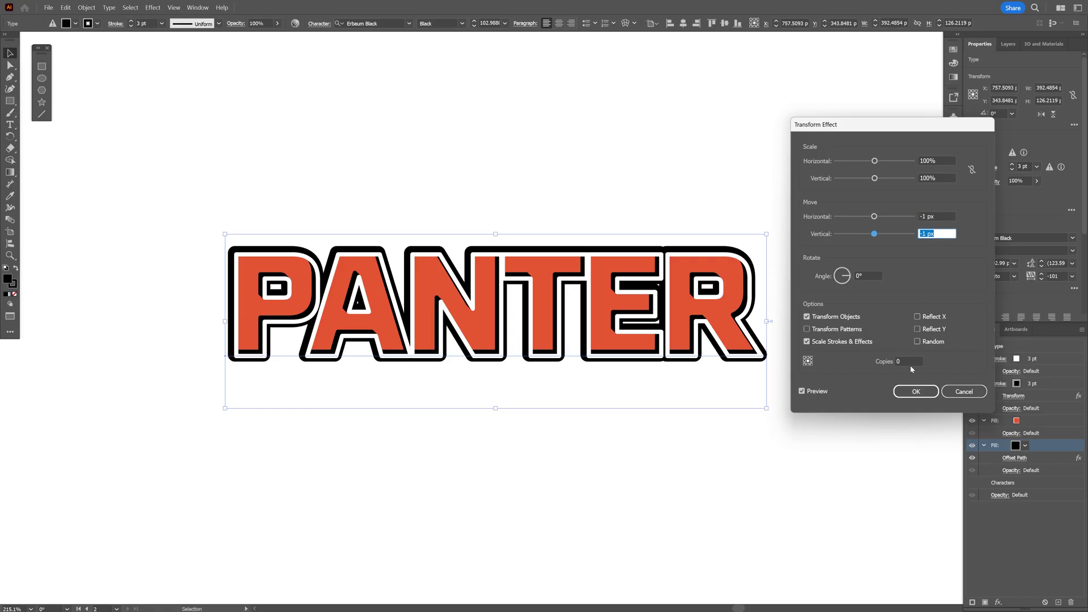
left_click(910, 362)
key("shift+Up")
type("18")
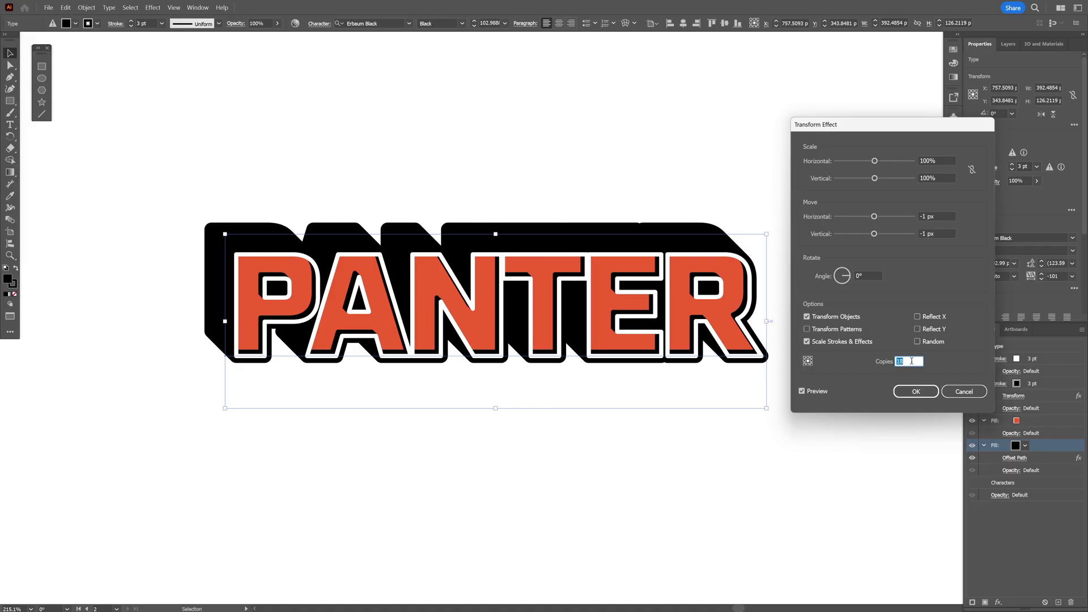
left_click(916, 391)
left_click(999, 348)
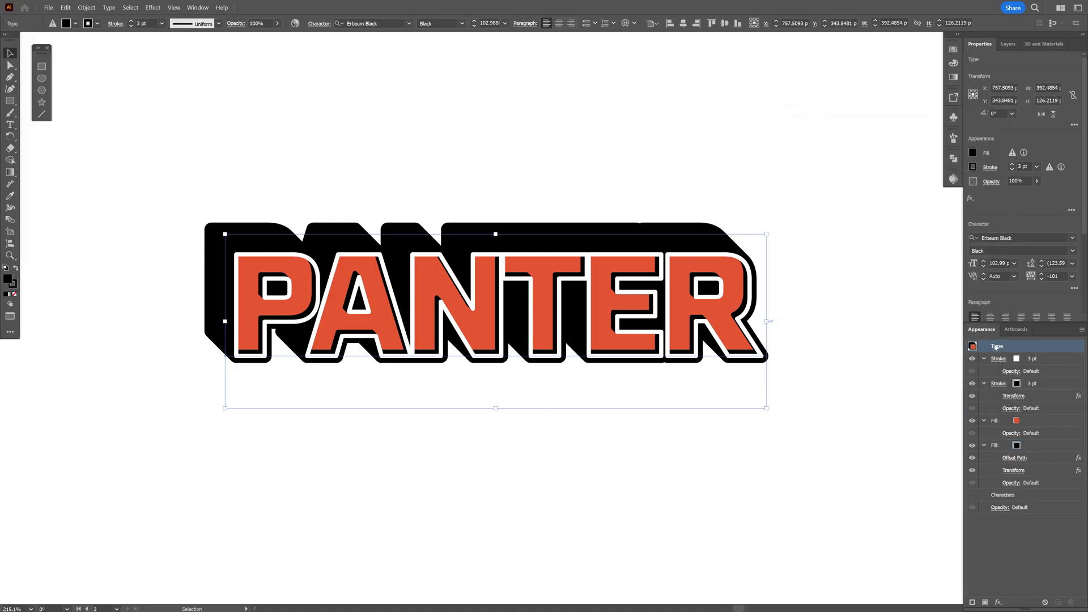
Apply 3D Rotate (Classic) to the whole PANTER text with the Isometric Right position
left_click(998, 602)
mouse_move(1031, 372)
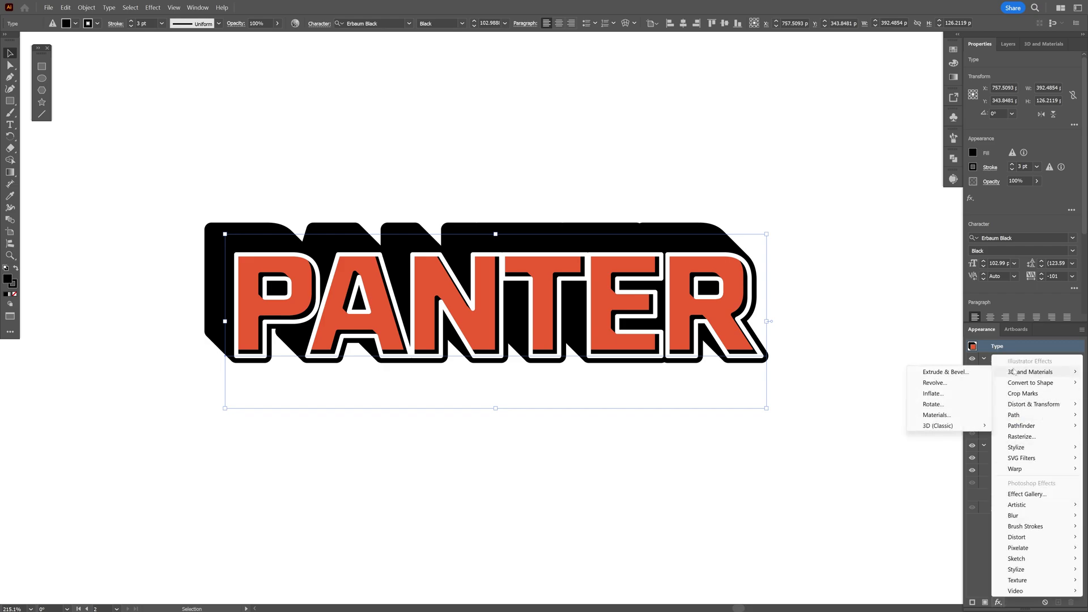
mouse_move(939, 425)
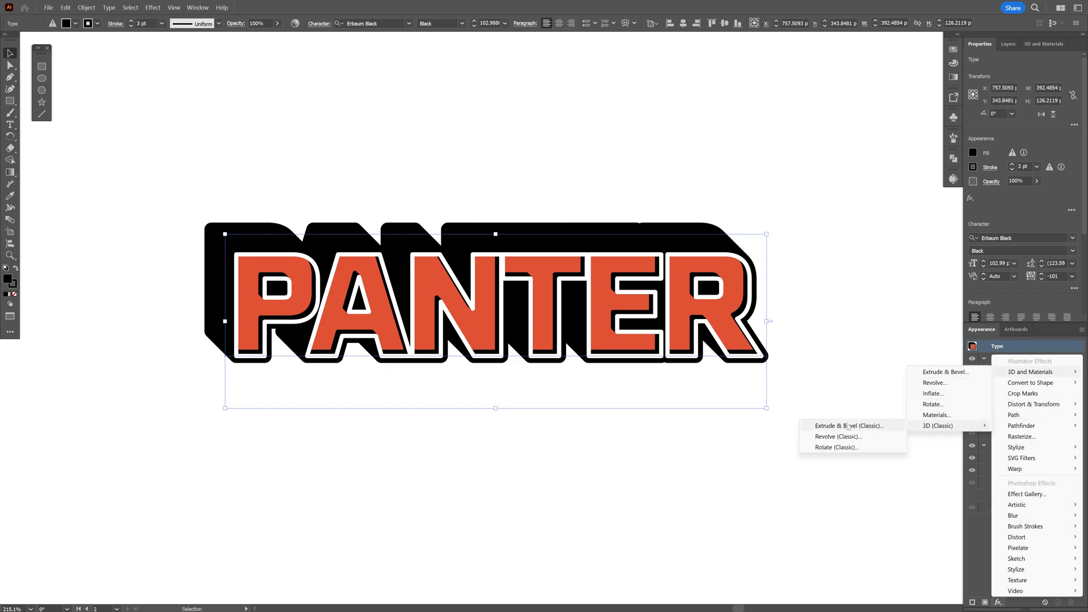
left_click(838, 448)
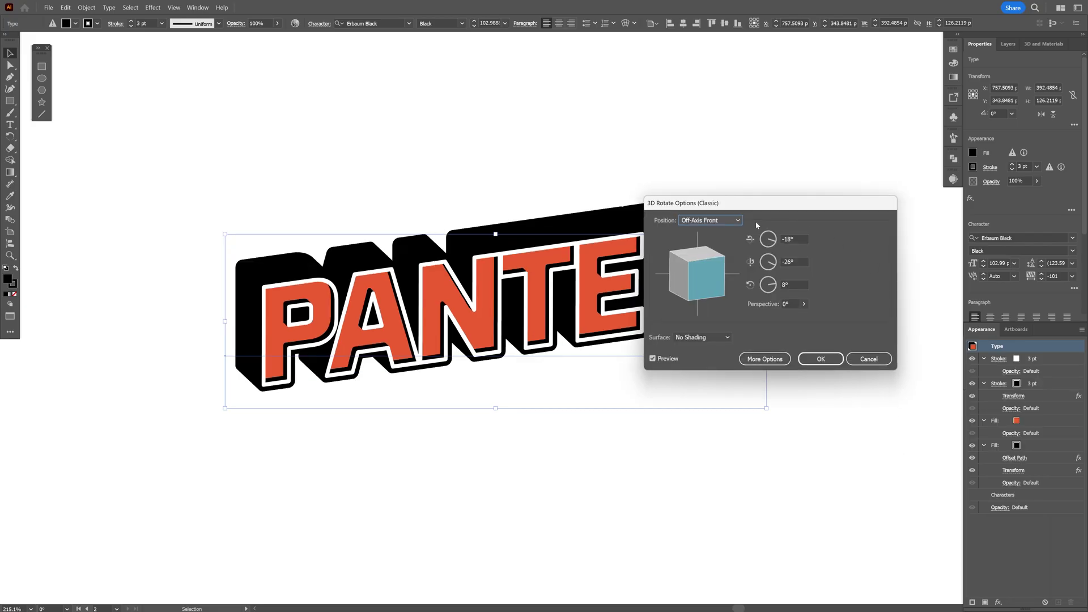
left_click(713, 221)
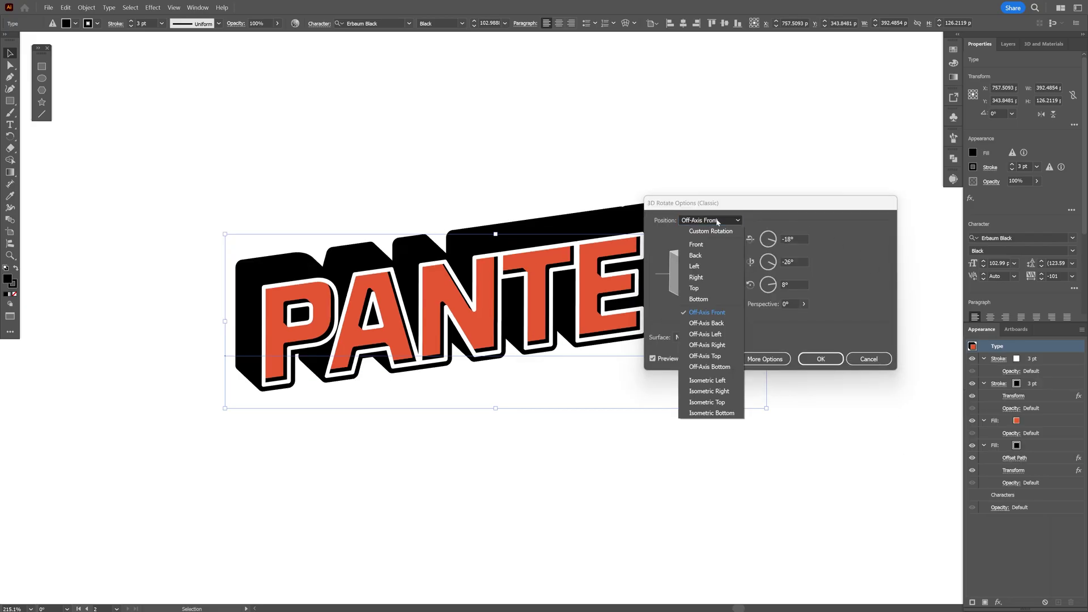
left_click(725, 392)
left_click_drag(724, 203, 705, 284)
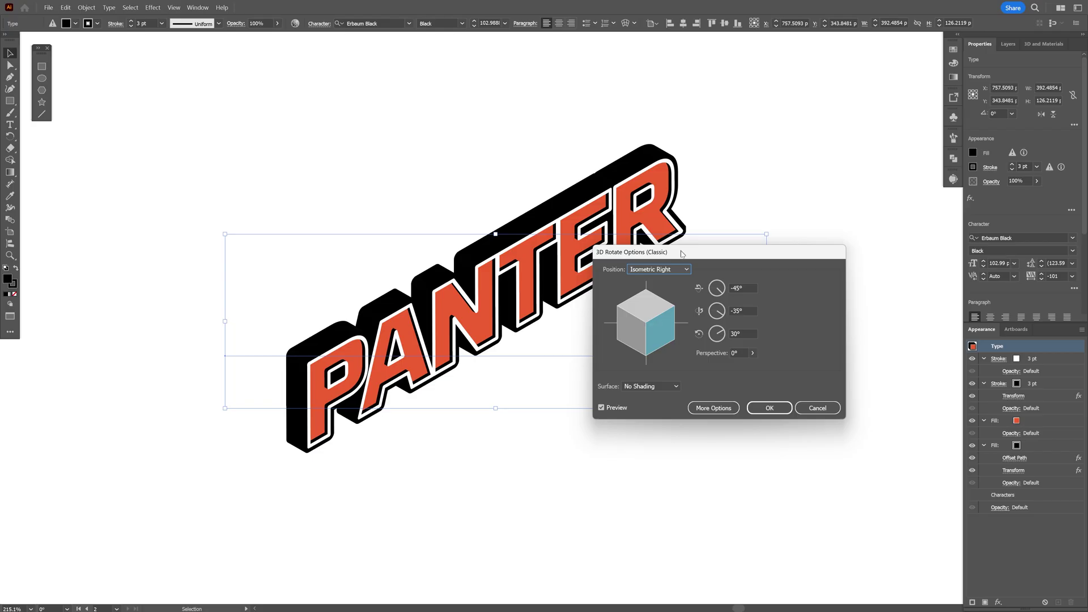
left_click(799, 441)
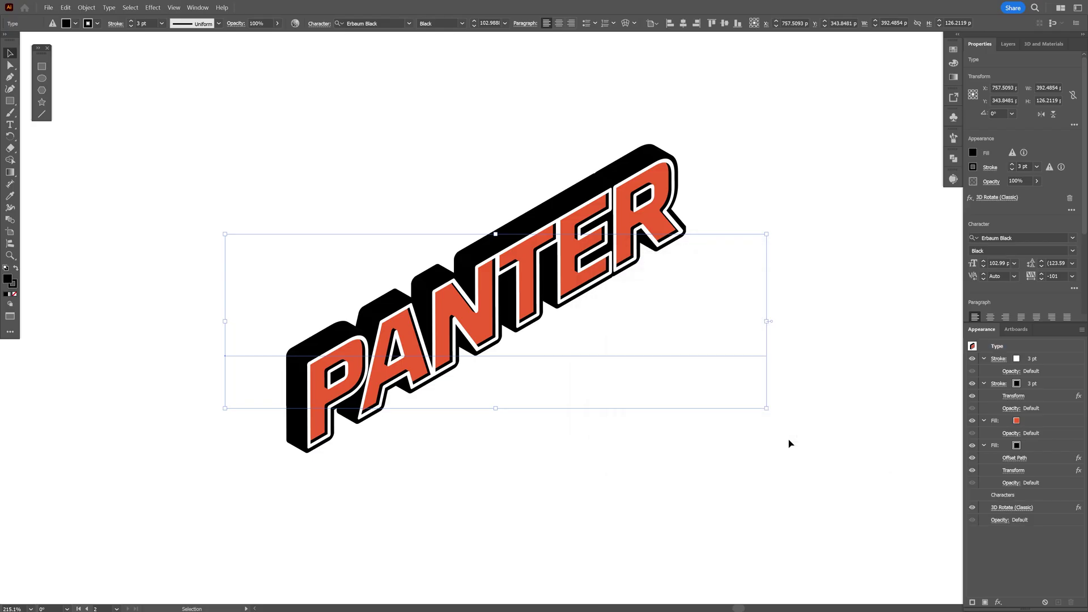
Reopen the black fill's Transform effect and edit its Copies value
left_click(1016, 447)
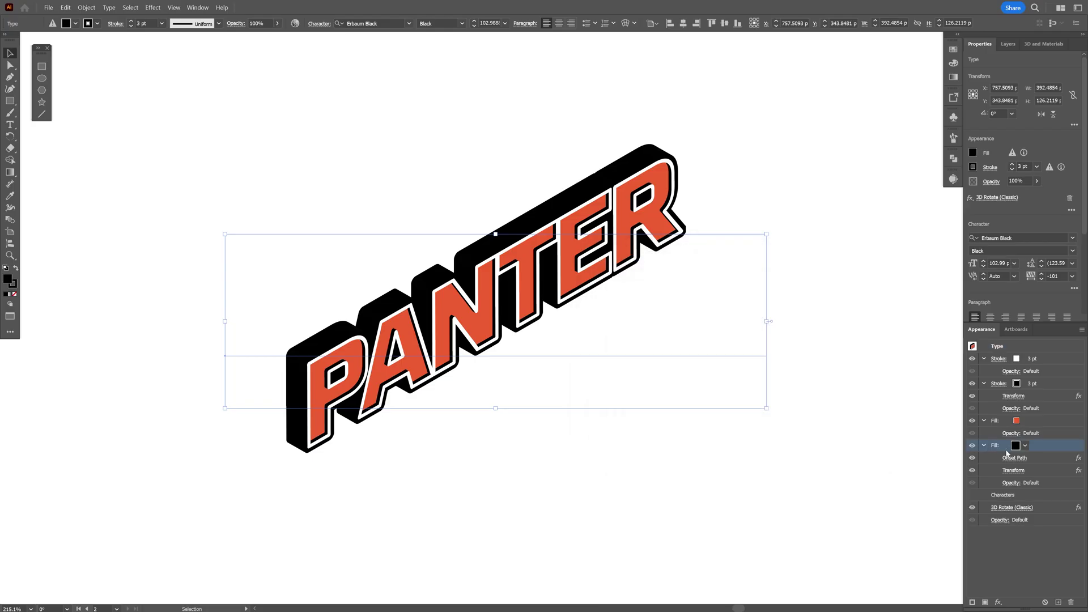
left_click(1013, 470)
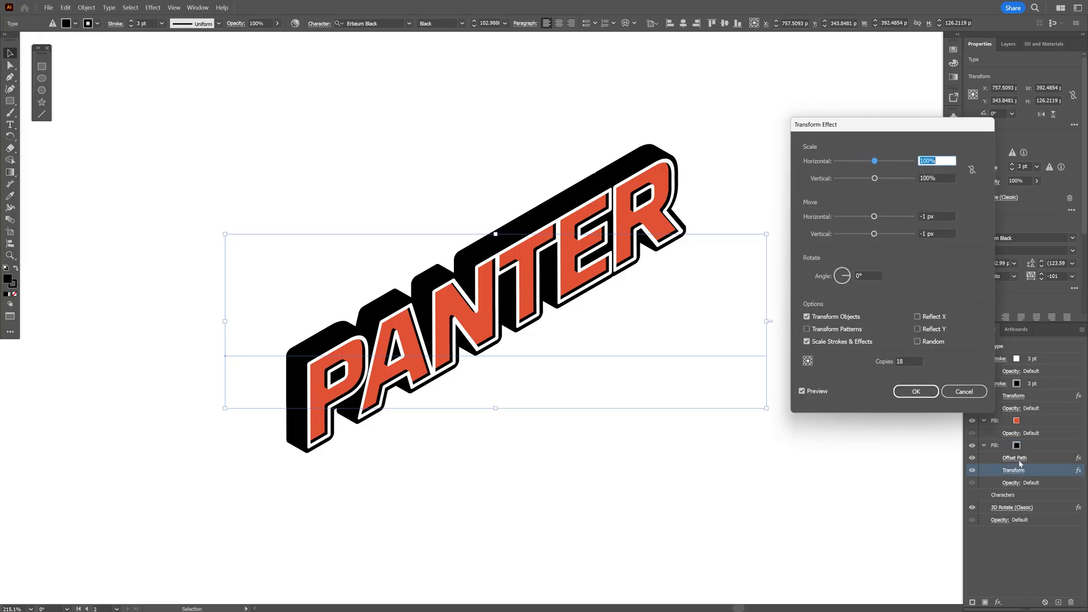
left_click(901, 361)
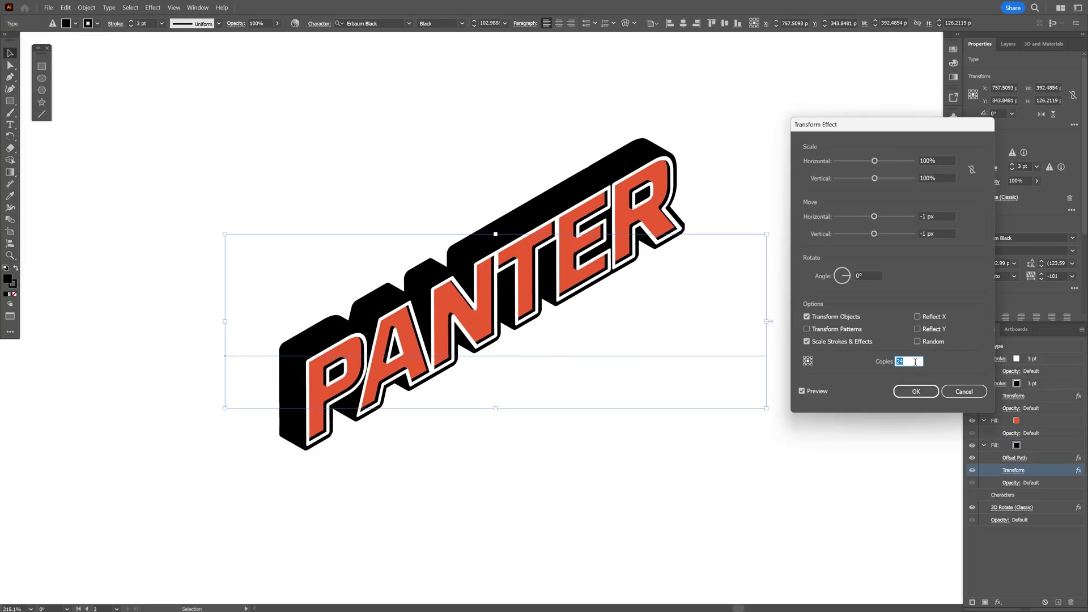